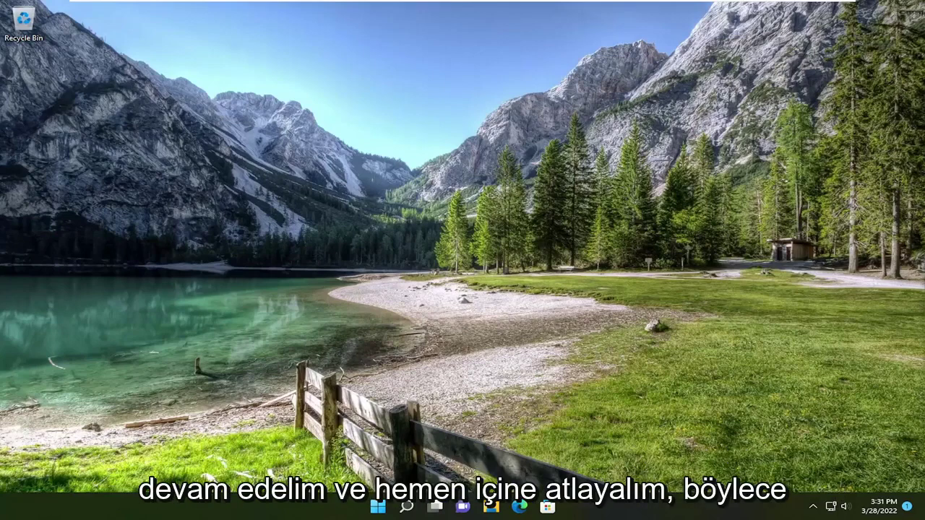
# Search Windows for 'regedit' and launch Registry Editor as administrator
pyautogui.click(410, 514)
pyautogui.write('regedi')
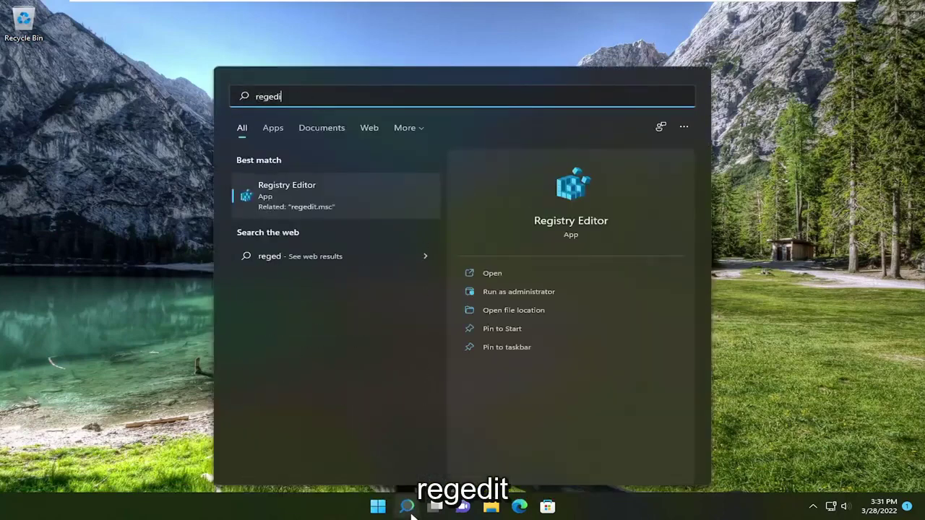
pyautogui.write('t')
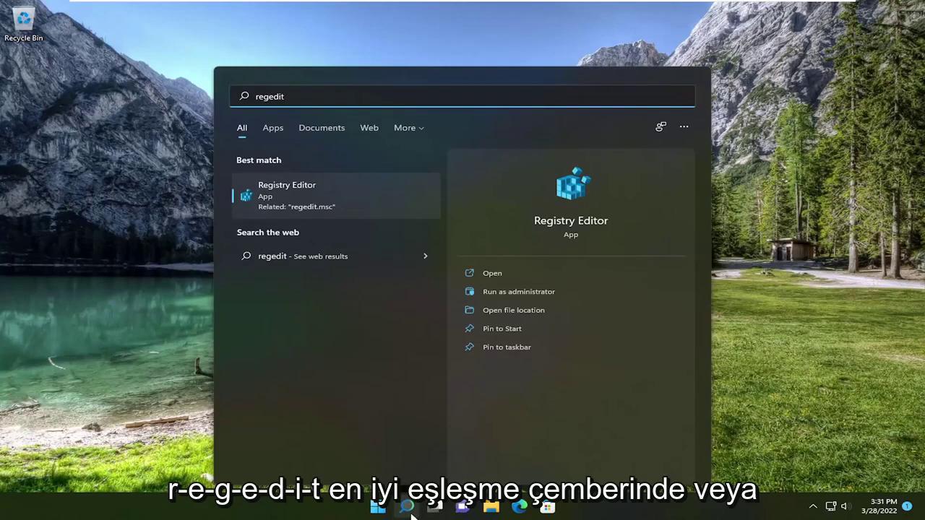
pyautogui.rightClick(280, 201)
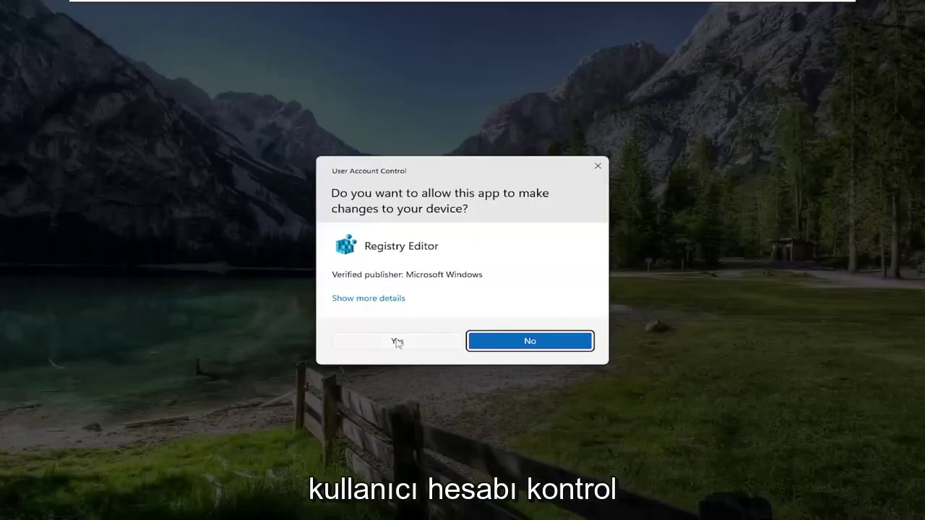
pyautogui.click(397, 343)
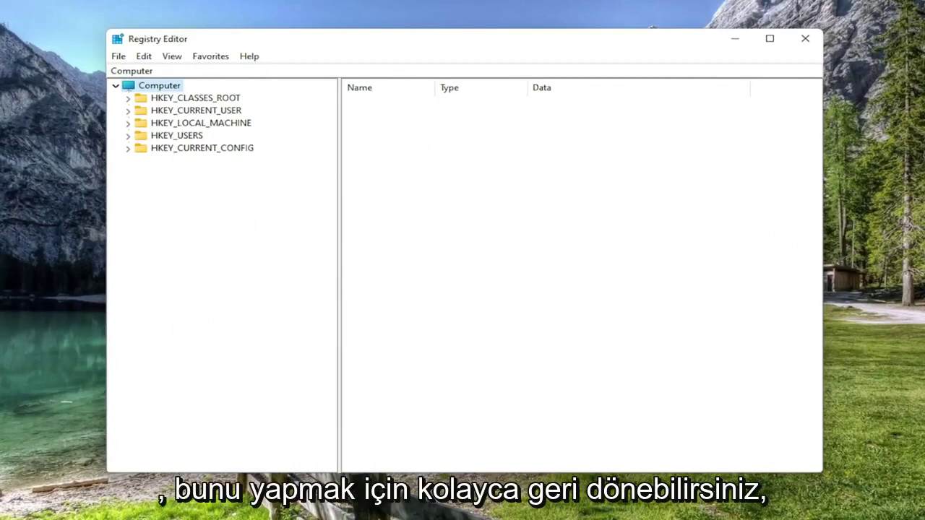
pyautogui.click(118, 58)
pyautogui.click(141, 87)
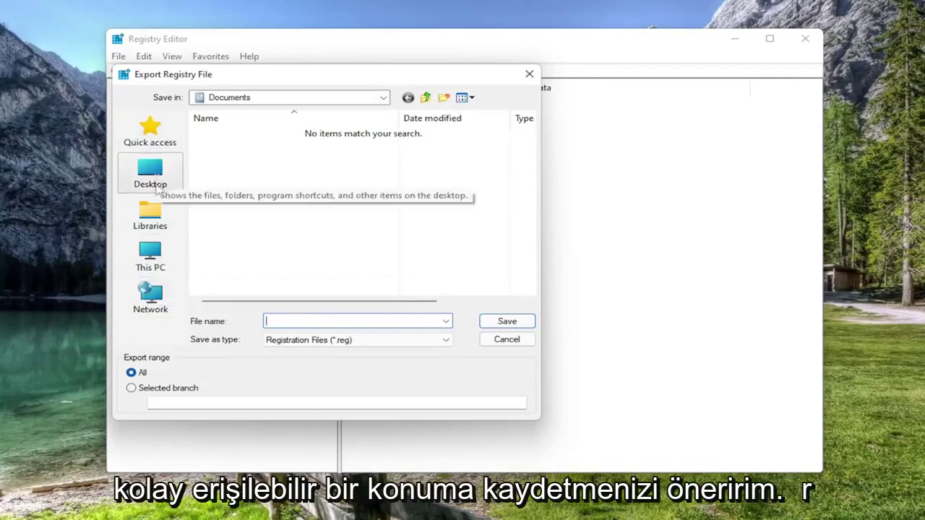
pyautogui.click(503, 338)
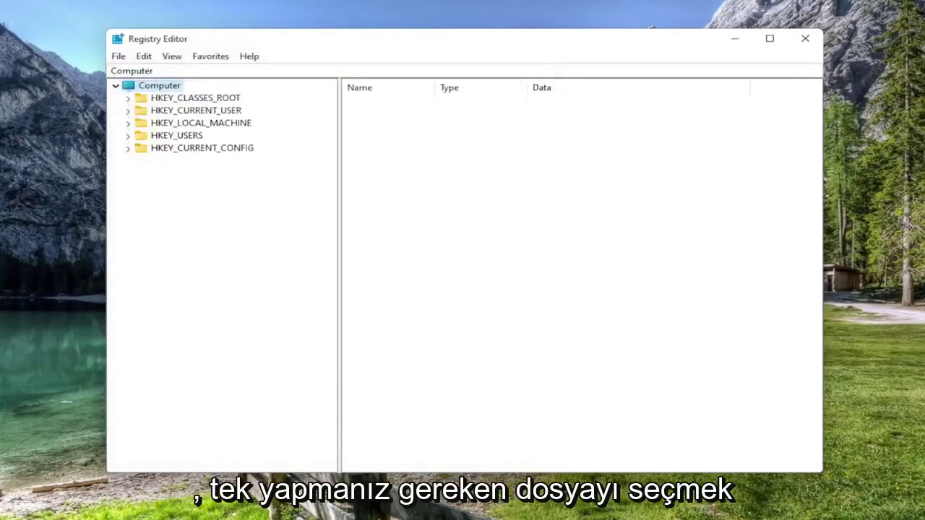
pyautogui.click(118, 57)
pyautogui.click(127, 72)
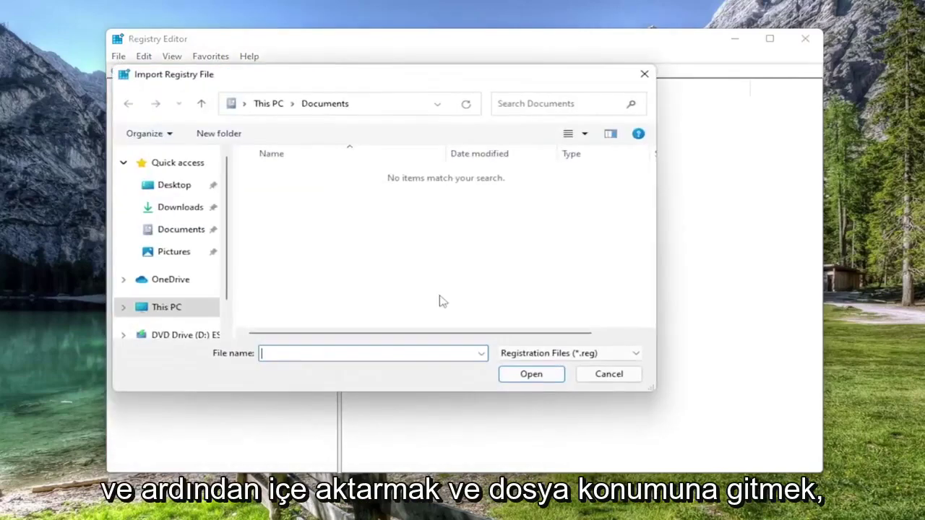
pyautogui.click(177, 186)
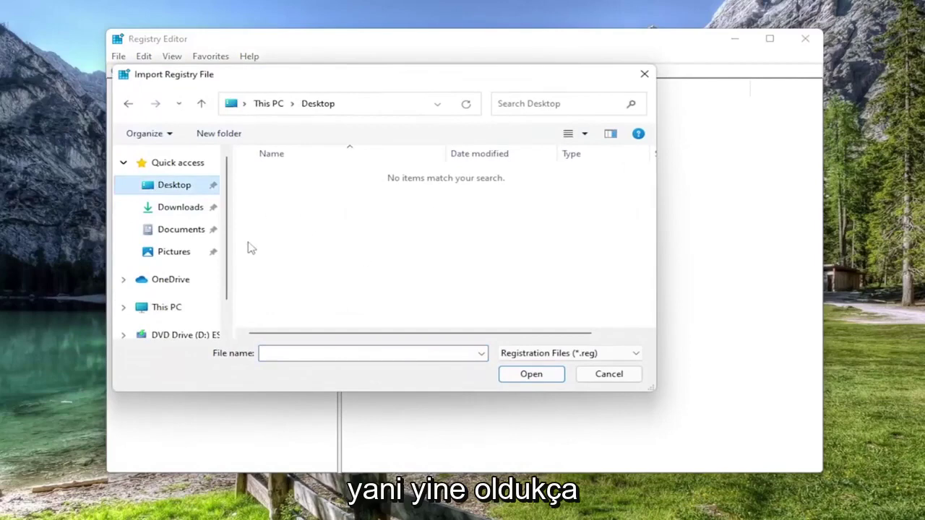
pyautogui.click(612, 378)
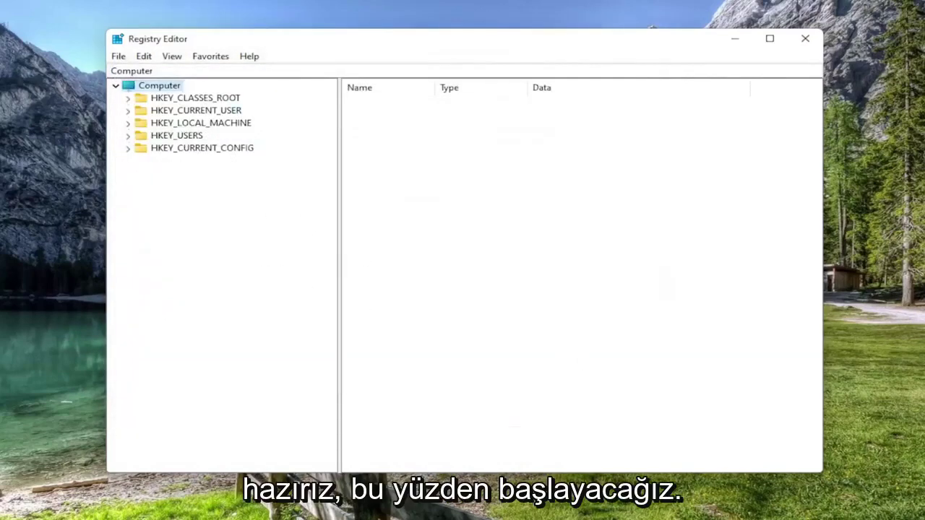
# Expand HKEY_CURRENT_USER through Software, Microsoft, Windows and CurrentVersion down to the Explorer key
pyautogui.doubleClick(195, 110)
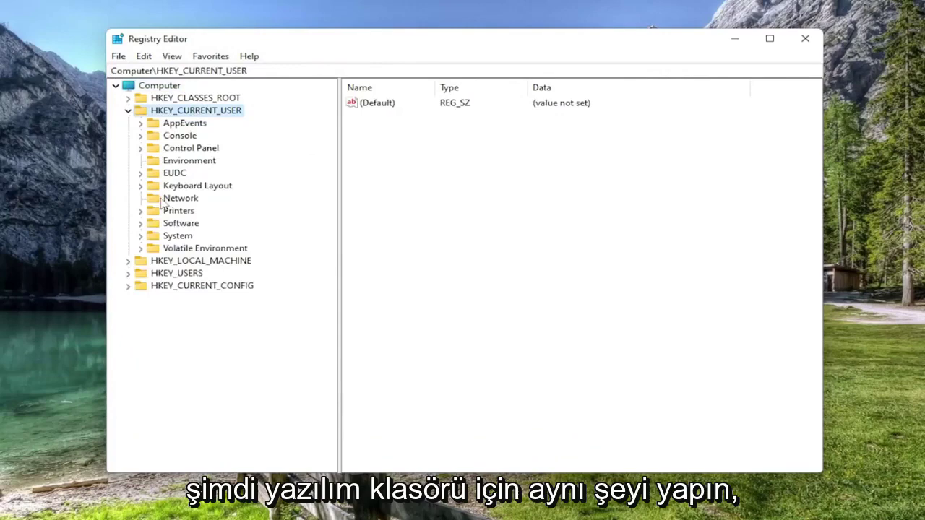
pyautogui.doubleClick(177, 225)
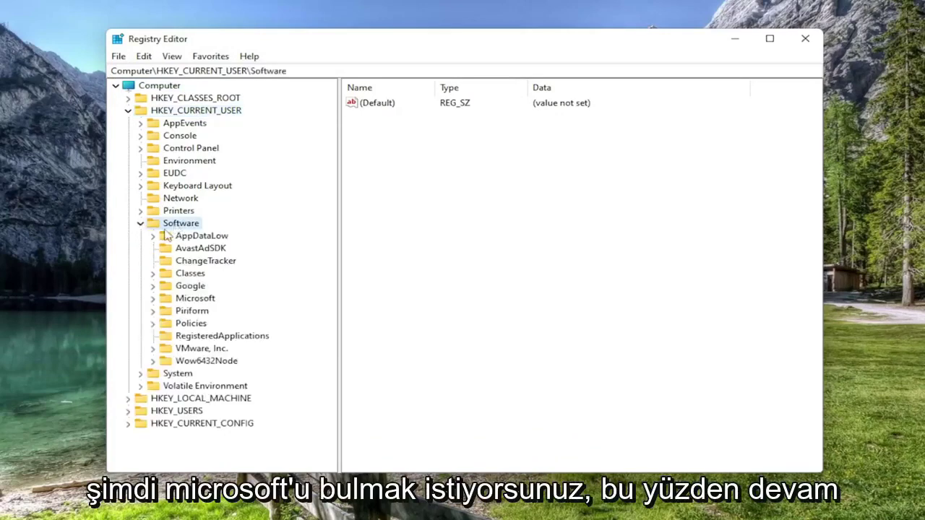
pyautogui.doubleClick(190, 301)
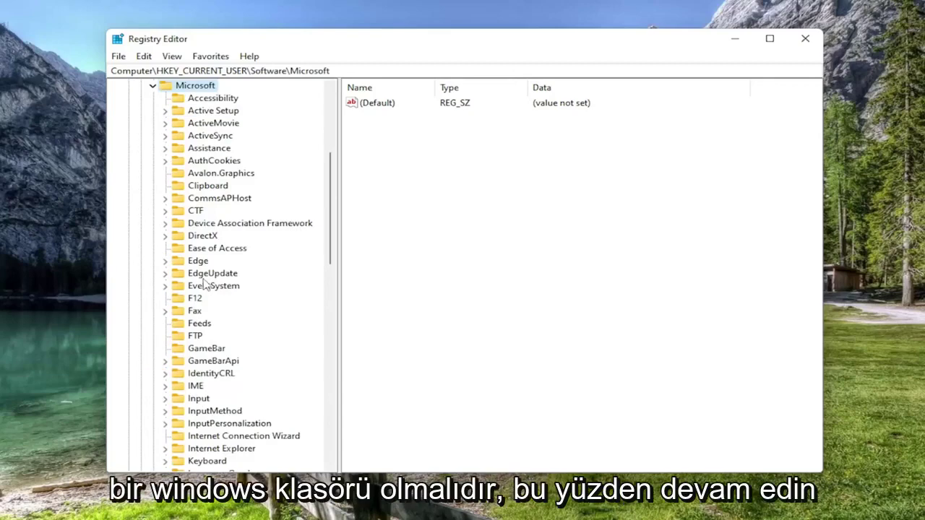
pyautogui.scroll(-15, 205, 284)
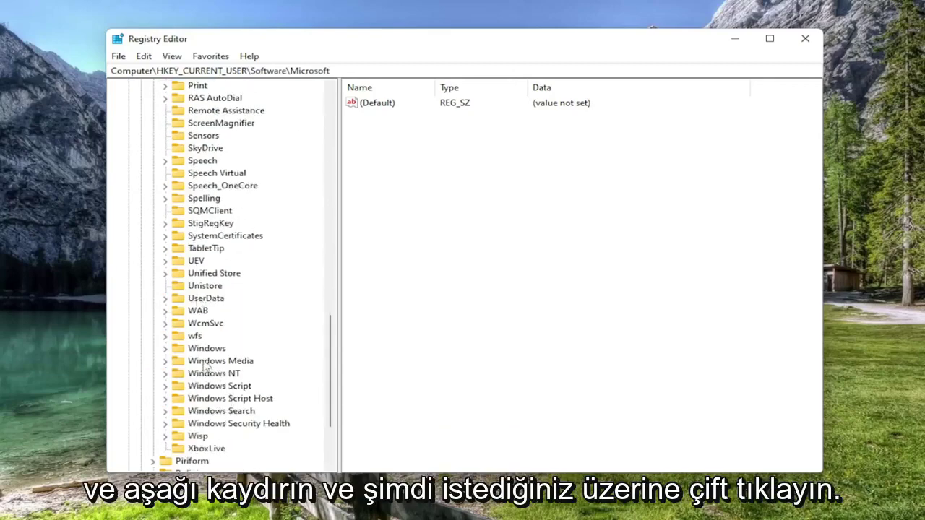
pyautogui.doubleClick(207, 349)
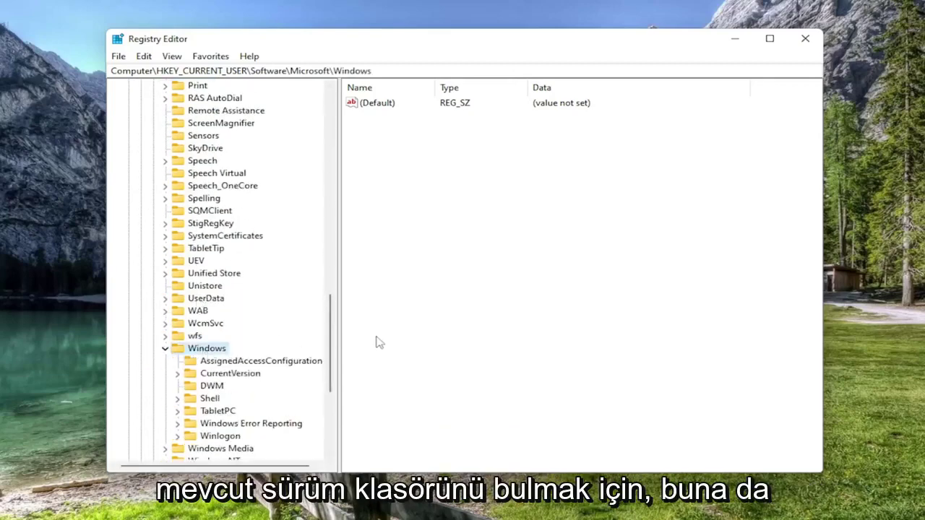
pyautogui.click(216, 376)
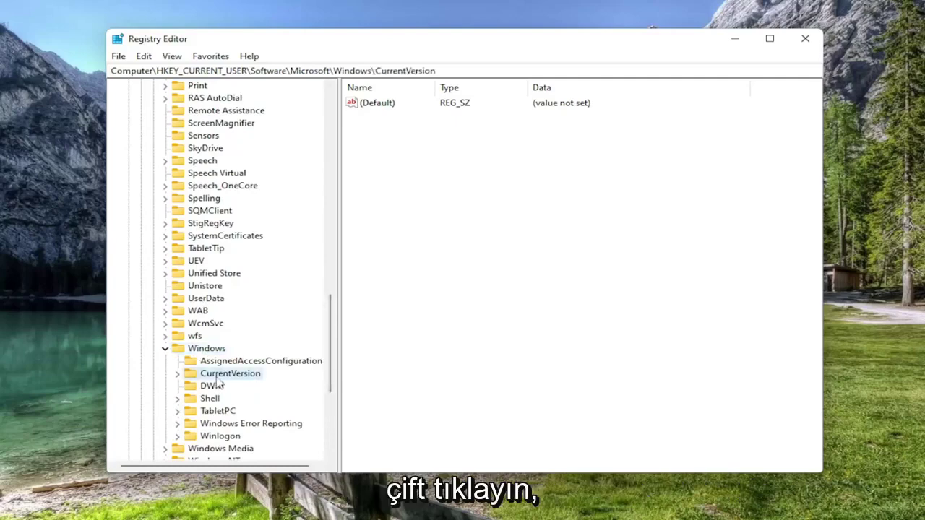
pyautogui.doubleClick(221, 375)
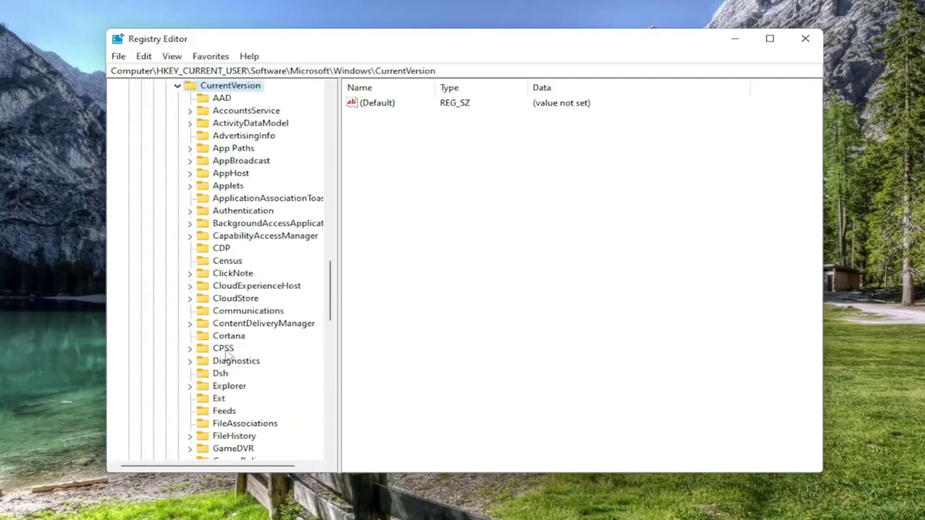
pyautogui.click(228, 386)
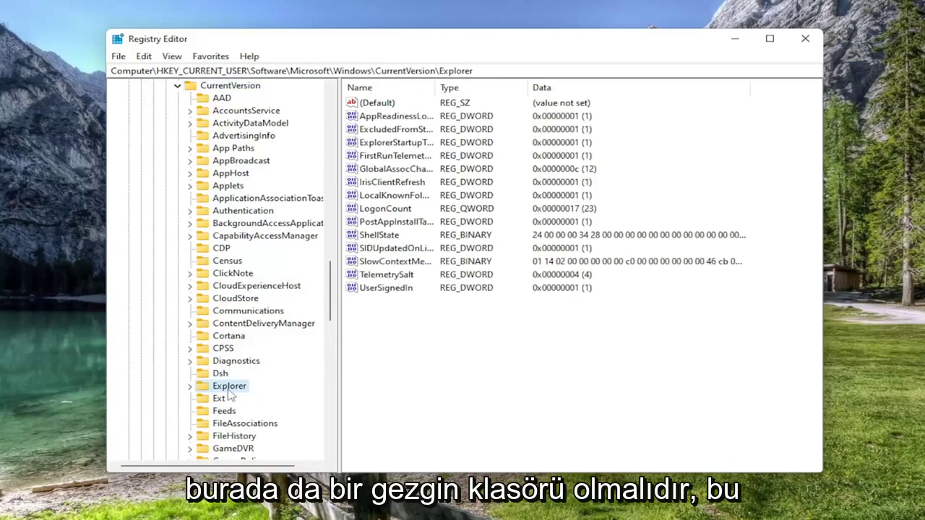
pyautogui.doubleClick(228, 388)
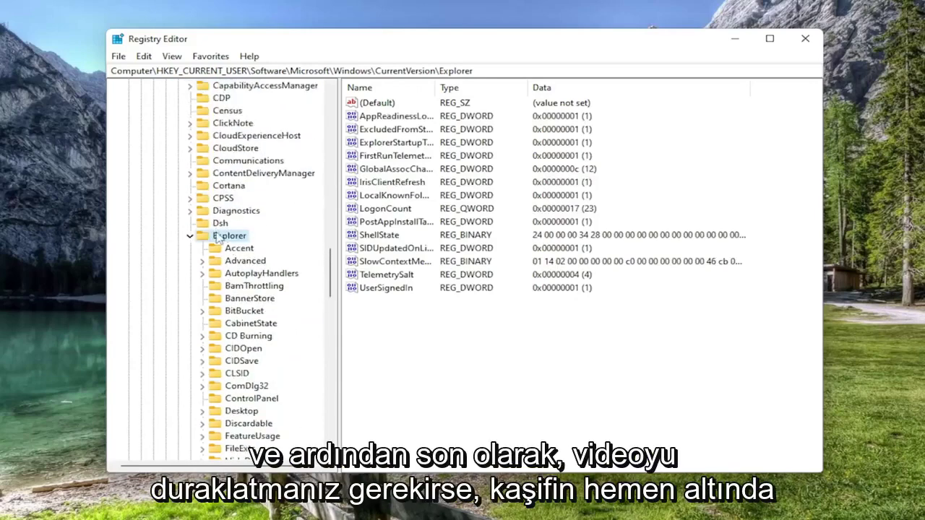
# Select the Advanced key, widen the Name column, and review its Taskbar values
pyautogui.click(229, 263)
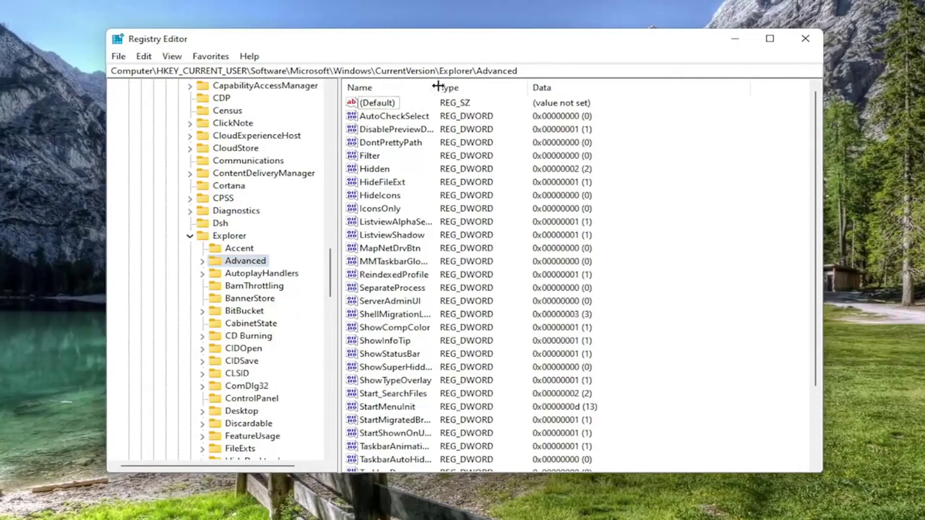
pyautogui.doubleClick(438, 87)
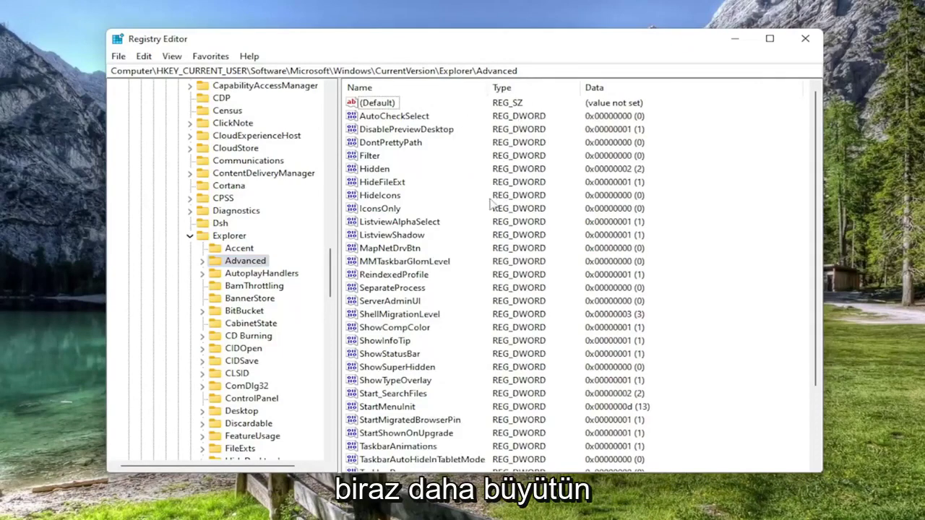
pyautogui.scroll(-3, 381, 399)
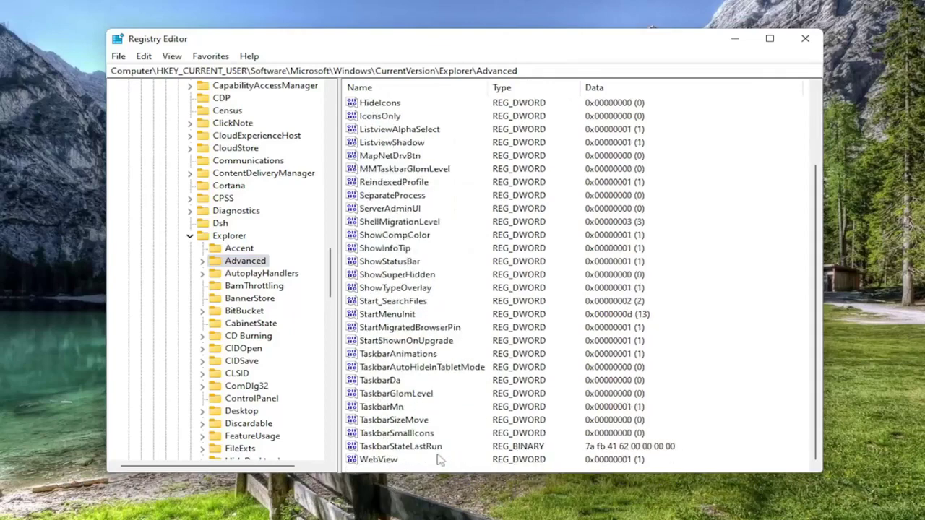
pyautogui.click(400, 355)
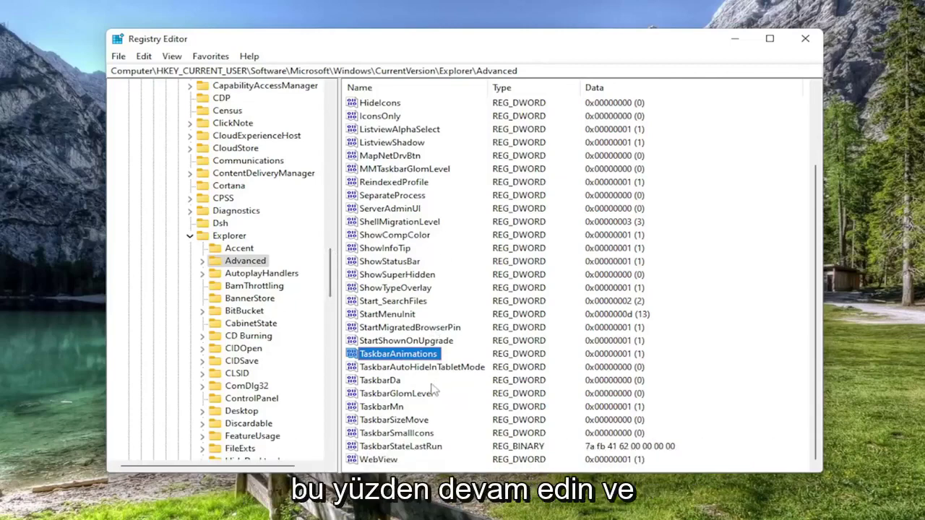
pyautogui.click(745, 307)
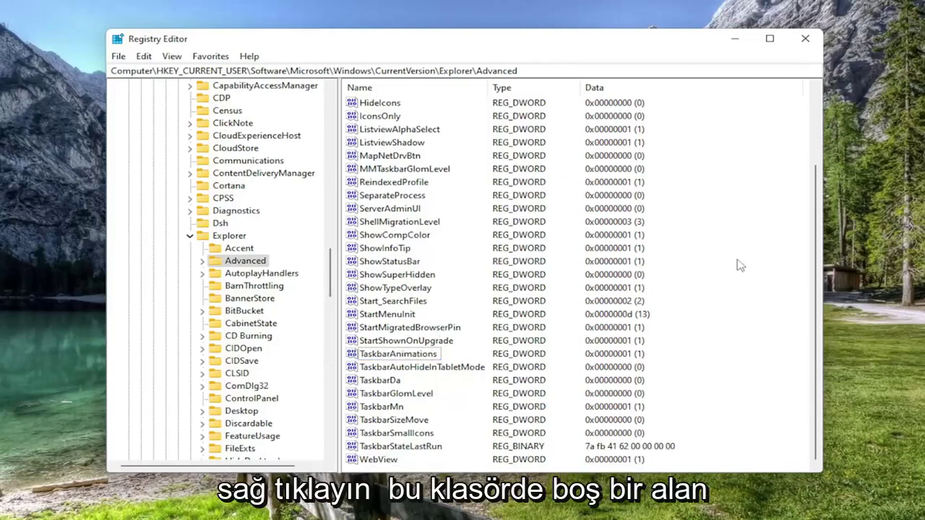
# Create a new DWORD (32-bit) value named TaskbarSi in the Advanced key
pyautogui.rightClick(727, 298)
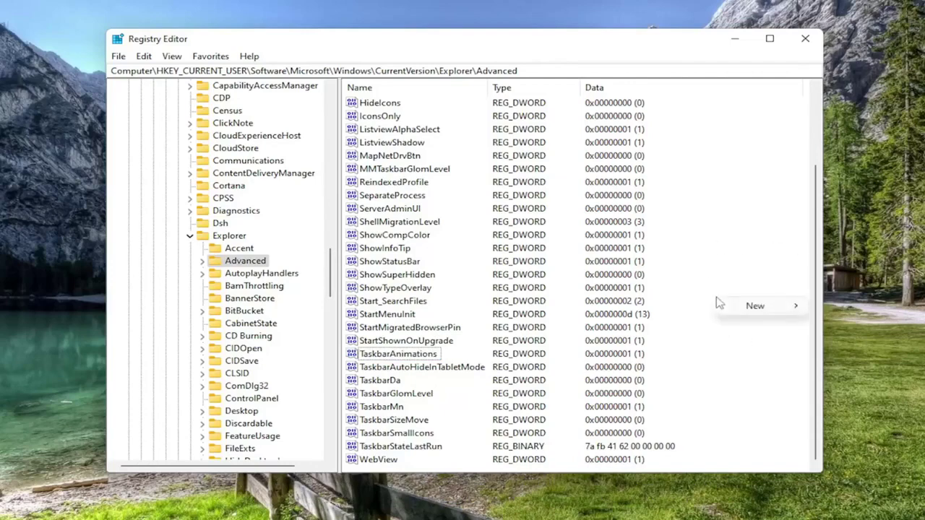
pyautogui.click(752, 311)
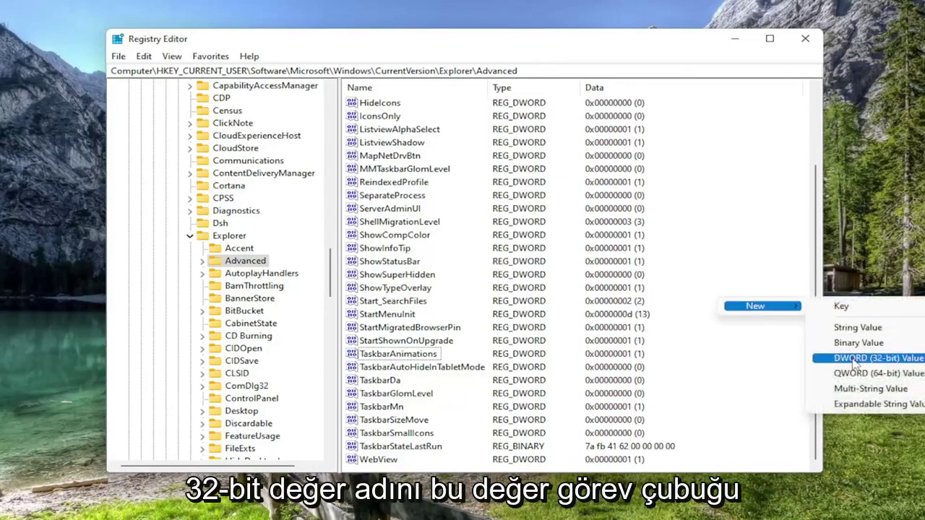
pyautogui.click(856, 360)
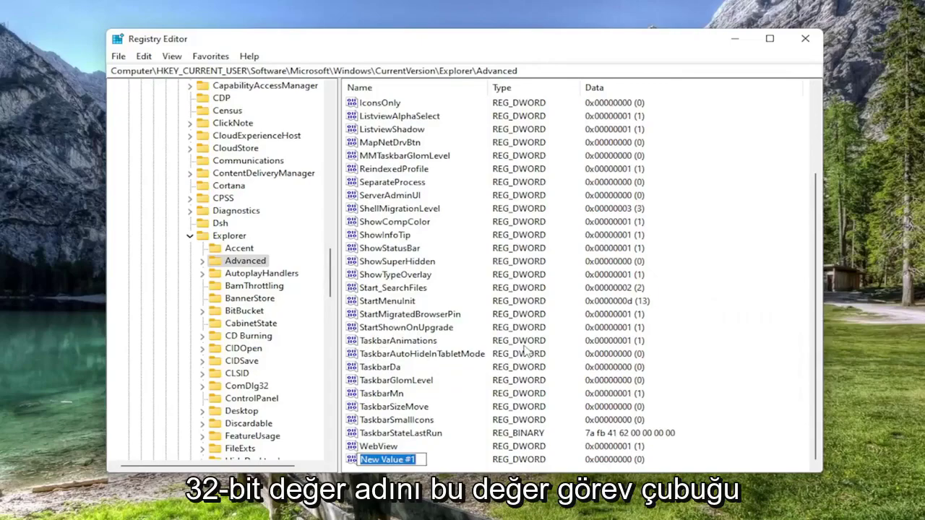
pyautogui.write('Taskbar')
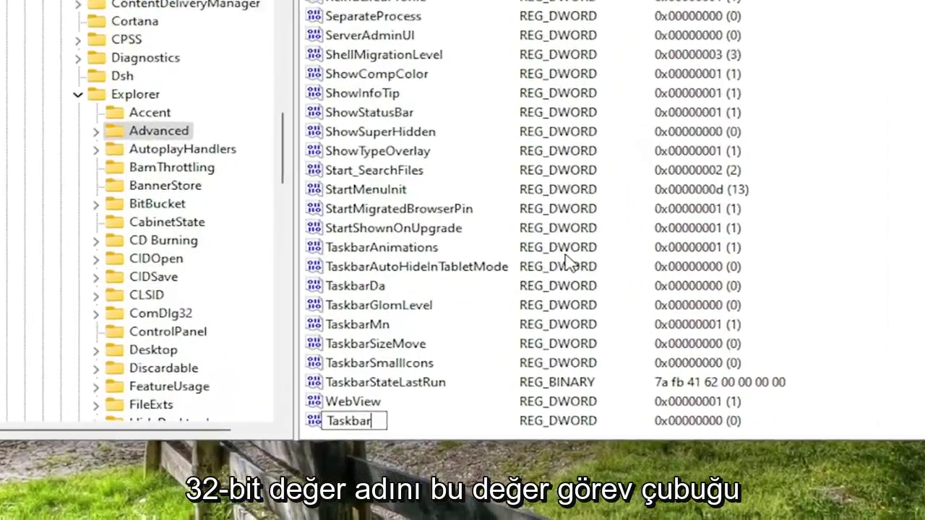
pyautogui.write('Si')
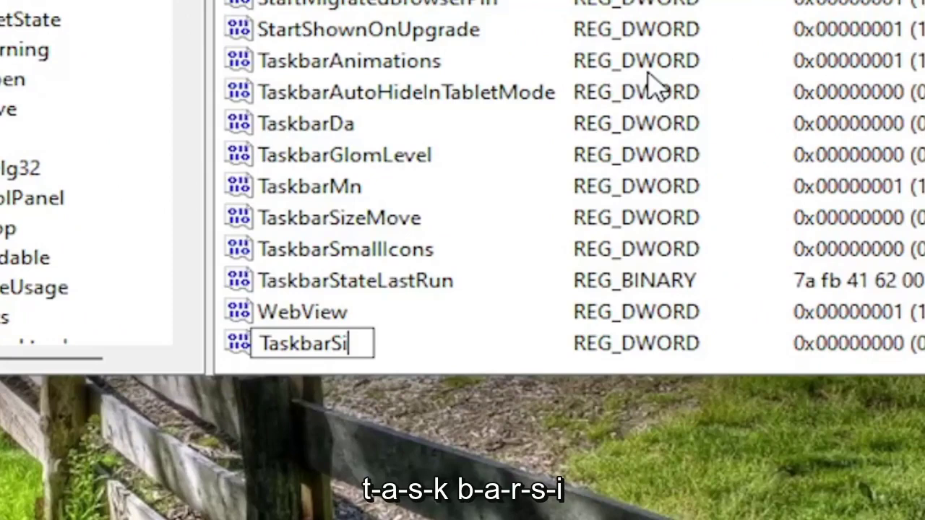
pyautogui.press('Return')
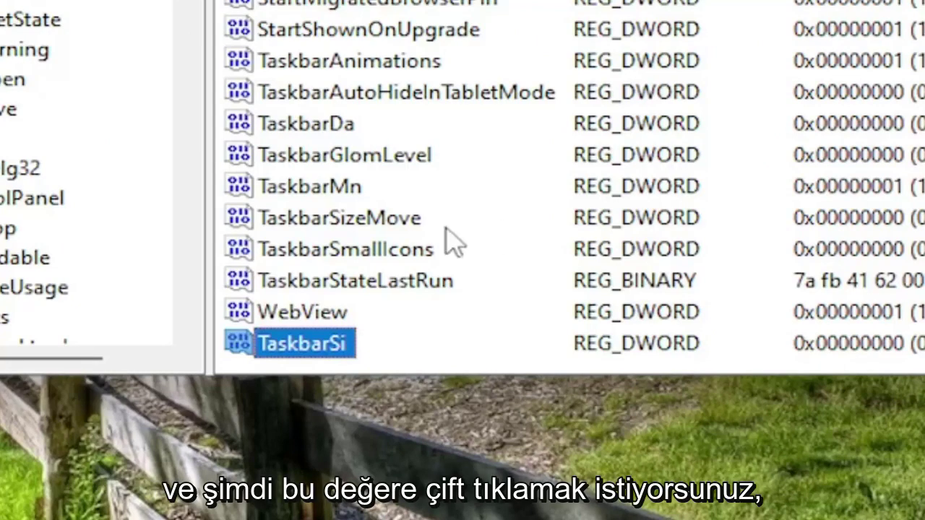
# Change TaskbarSi's value data from 0 to 2
pyautogui.doubleClick(320, 353)
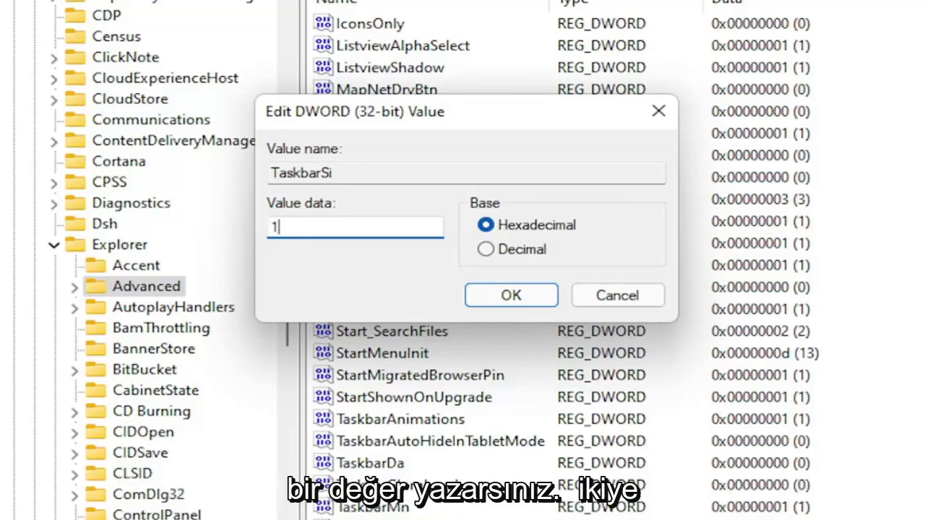
pyautogui.hotkey('ctrl', 'a')
pyautogui.write('2')
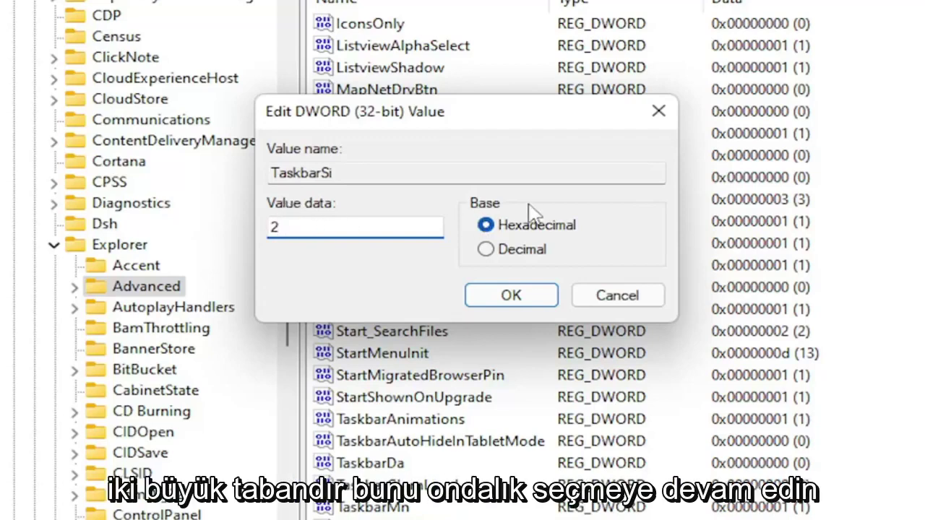
pyautogui.click(515, 300)
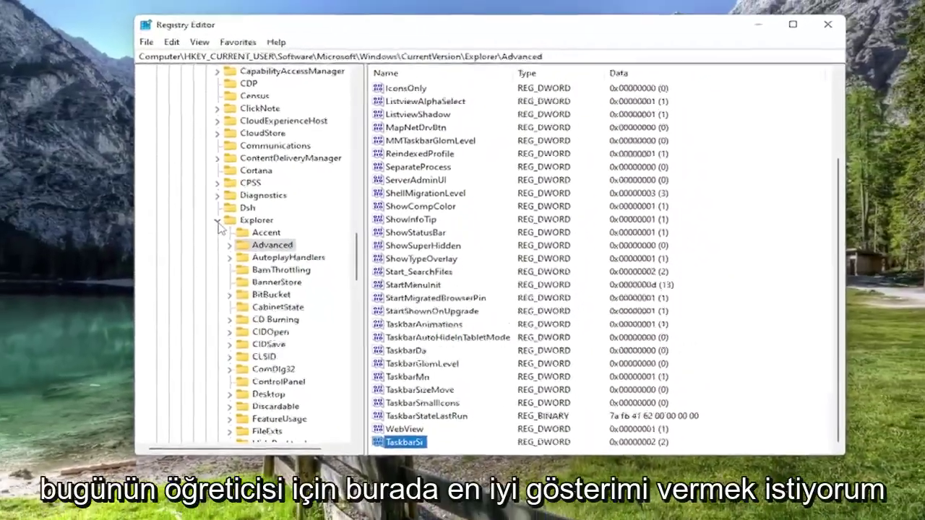
# Collapse the registry tree from Explorer back up to the Computer root
pyautogui.click(217, 221)
pyautogui.scroll(2, 372, 261)
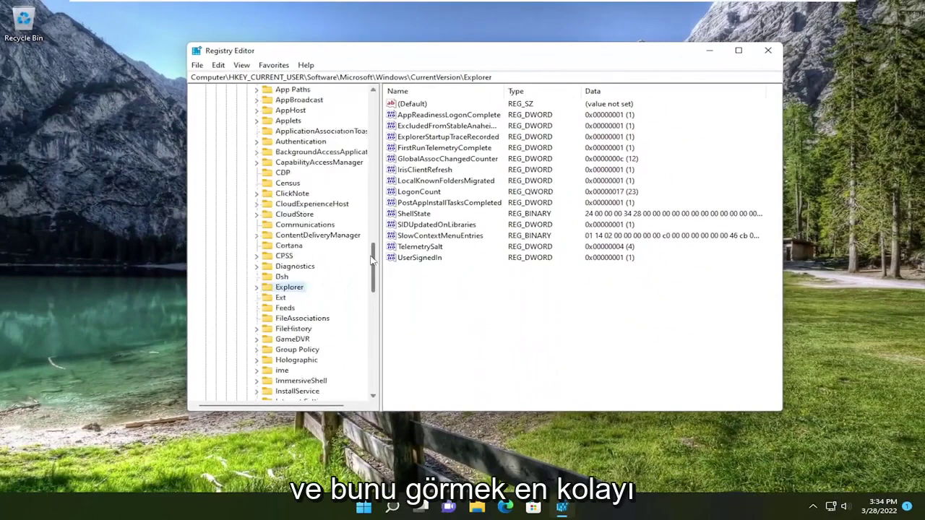
pyautogui.scroll(9, 372, 260)
pyautogui.click(247, 304)
pyautogui.click(236, 287)
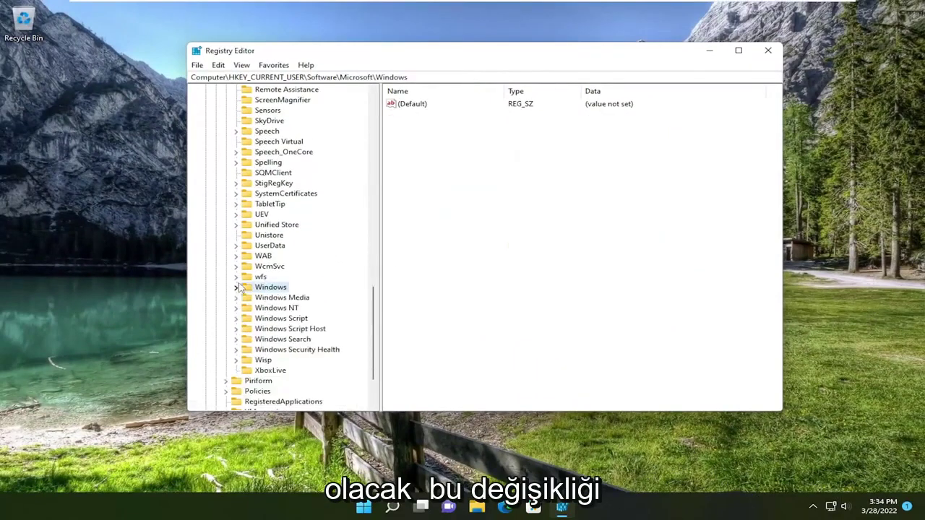
pyautogui.moveTo(374, 332); pyautogui.dragTo(374, 137)
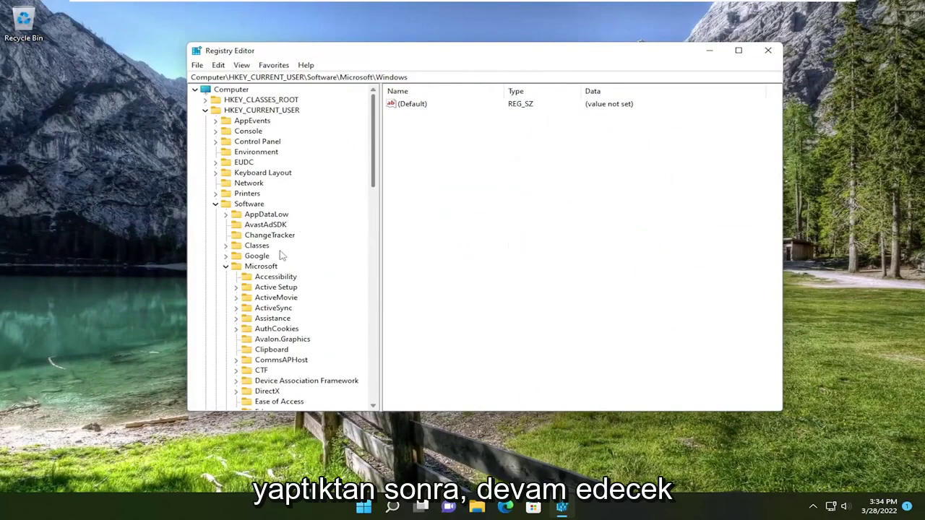
pyautogui.click(226, 266)
pyautogui.click(215, 204)
pyautogui.click(205, 110)
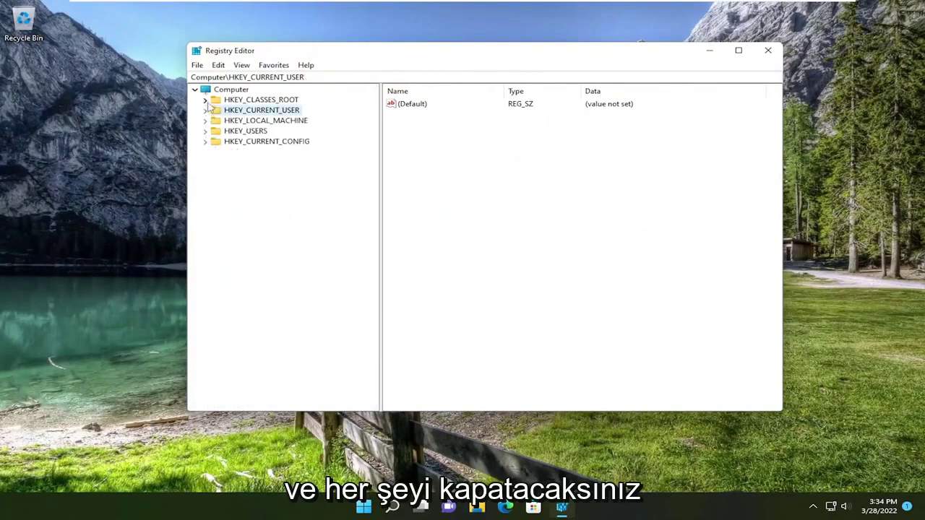
pyautogui.click(232, 90)
# Close Registry Editor, restart Windows from the Start menu, and check the enlarged taskbar
pyautogui.click(768, 50)
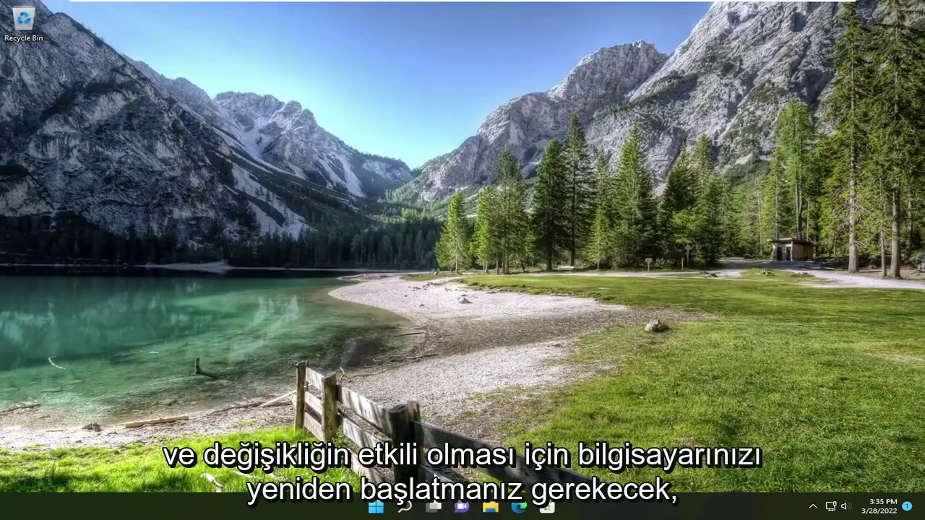
pyautogui.rightClick(377, 508)
pyautogui.moveTo(423, 461)
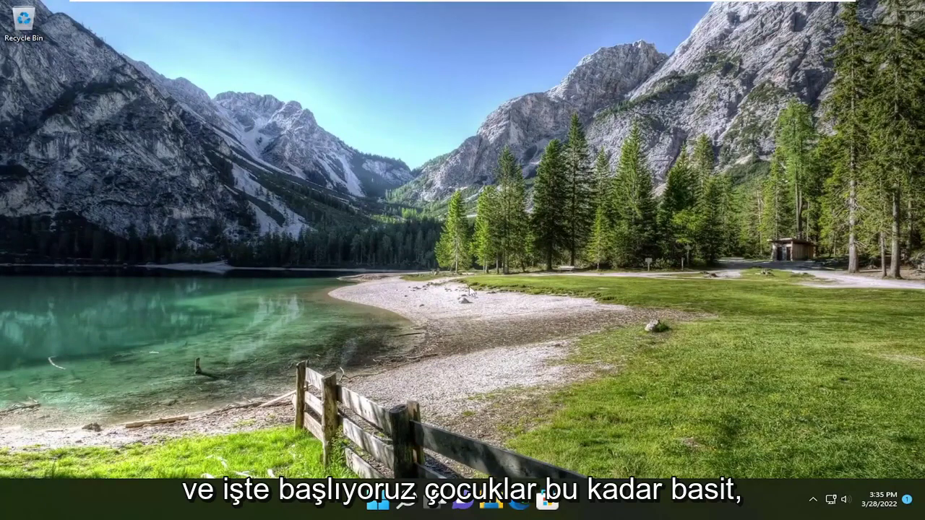
pyautogui.rightClick(406, 506)
pyautogui.press('Escape')
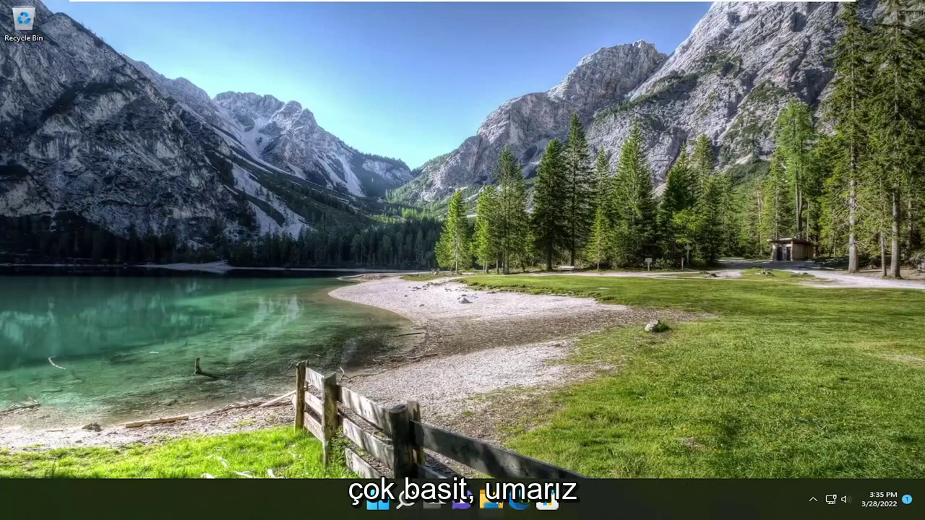
pyautogui.click(491, 500)
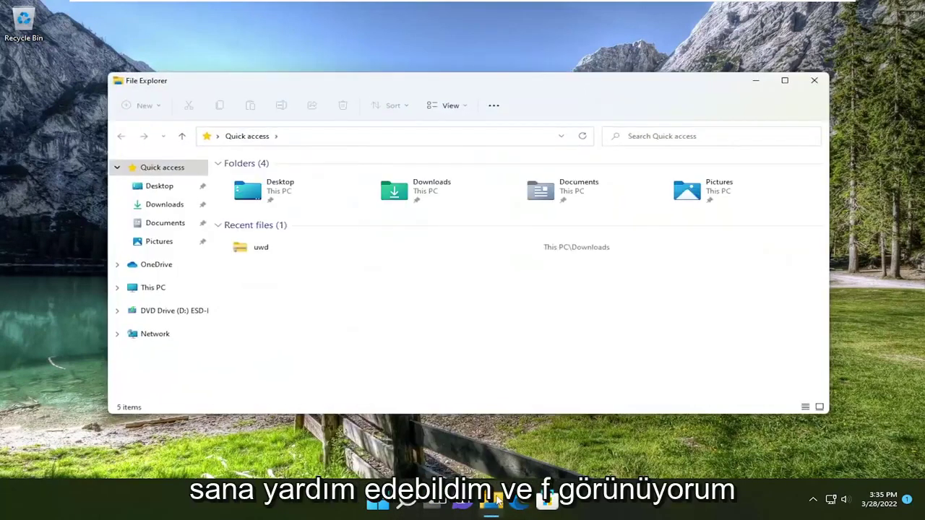
pyautogui.click(816, 80)
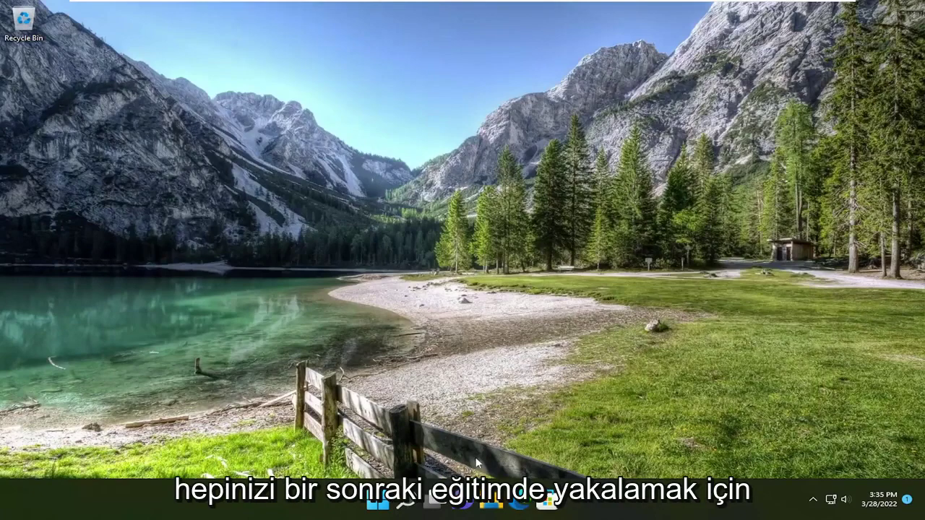